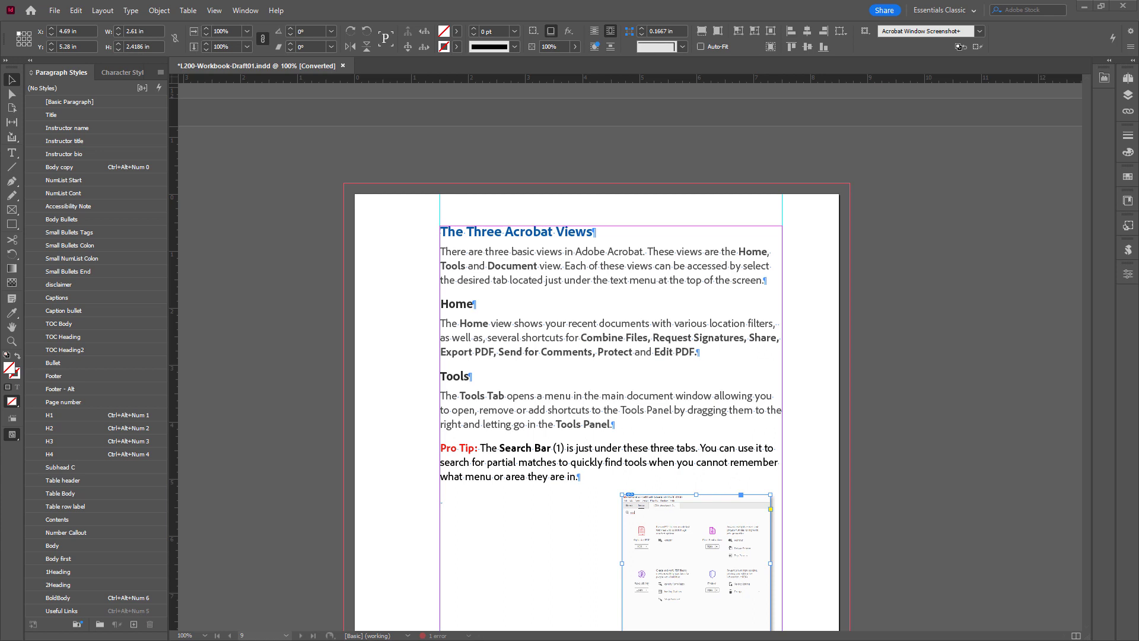
Step: Cut the Acrobat screenshot from the page and paste it into the paragraph below The Three Acrobat Views heading
{"action": "left_click_drag", "start_coordinate": [691, 549], "coordinate": [832, 363]}
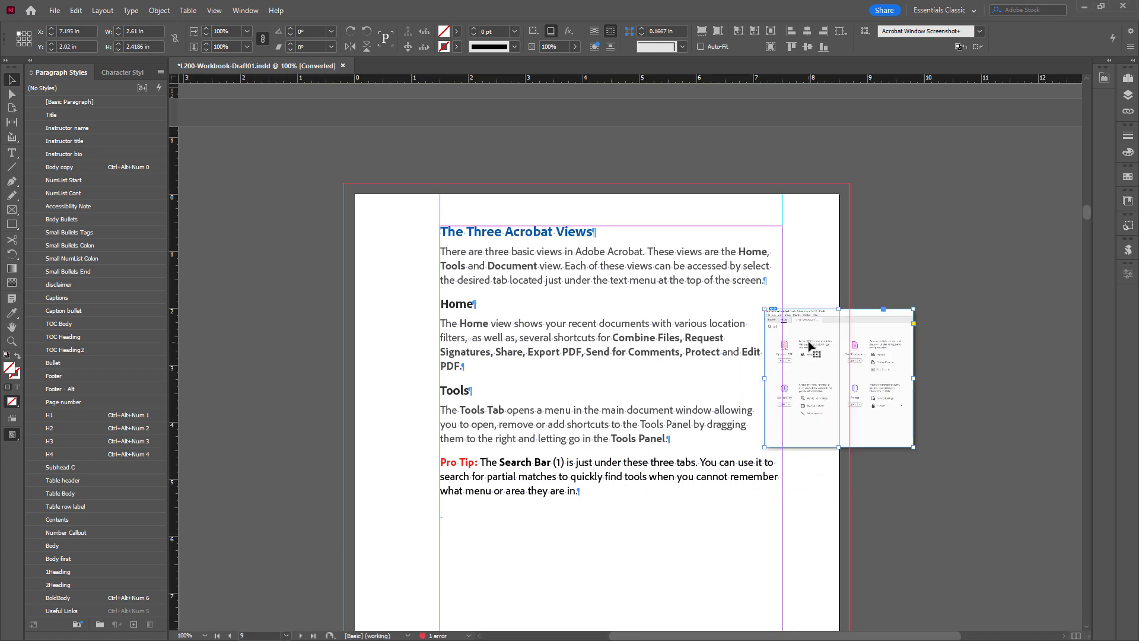
{"action": "key", "text": "Delete"}
{"action": "left_click", "coordinate": [451, 256]}
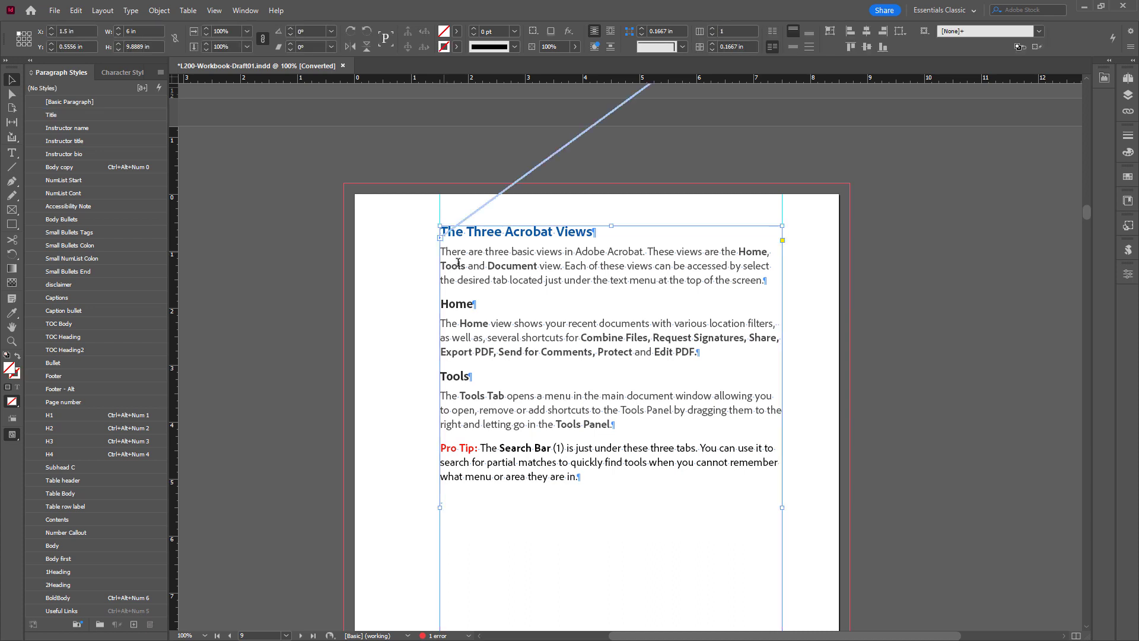
{"action": "double_click", "coordinate": [458, 264]}
{"action": "key", "text": "ctrl+v"}
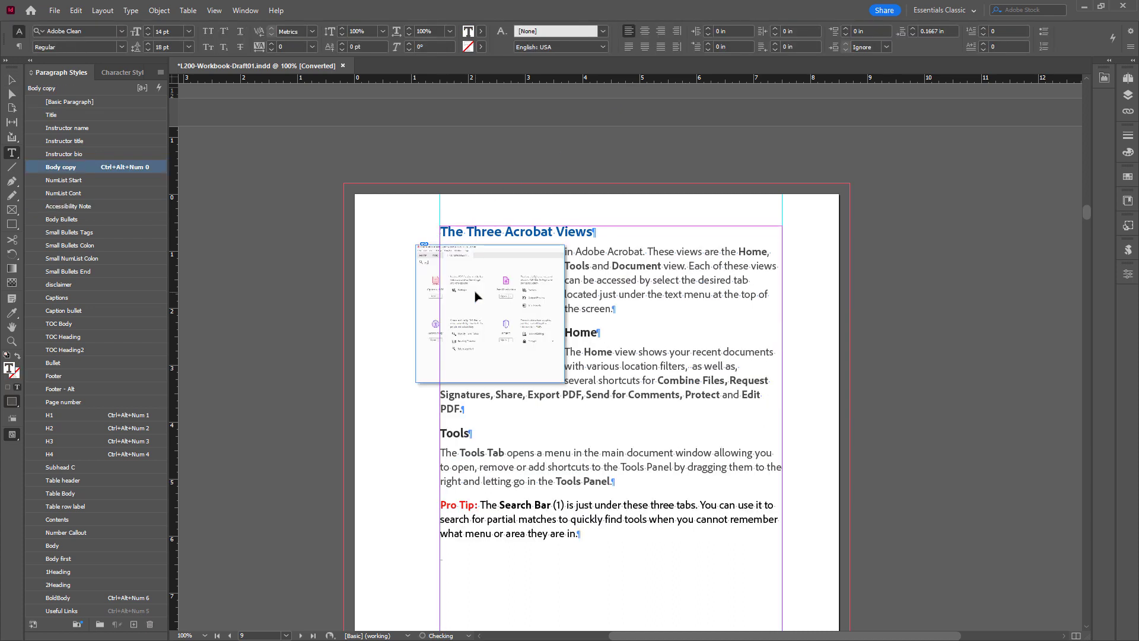
Step: Anchor the pasted screenshot before the Home heading and position it beside the Home text at about X 4.94 in, Y 1.80 in
{"action": "left_click", "coordinate": [12, 79]}
{"action": "left_click_drag", "start_coordinate": [522, 280], "coordinate": [734, 387]}
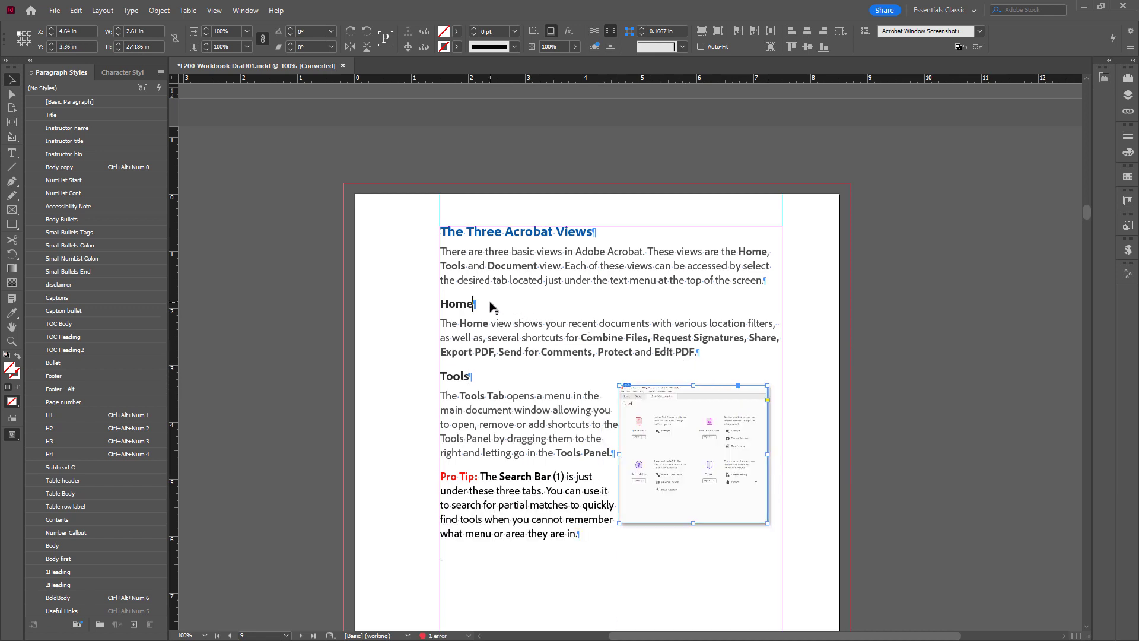
{"action": "left_click", "coordinate": [441, 305]}
{"action": "left_click_drag", "start_coordinate": [442, 307], "coordinate": [441, 306]}
{"action": "left_click_drag", "start_coordinate": [689, 420], "coordinate": [705, 338]}
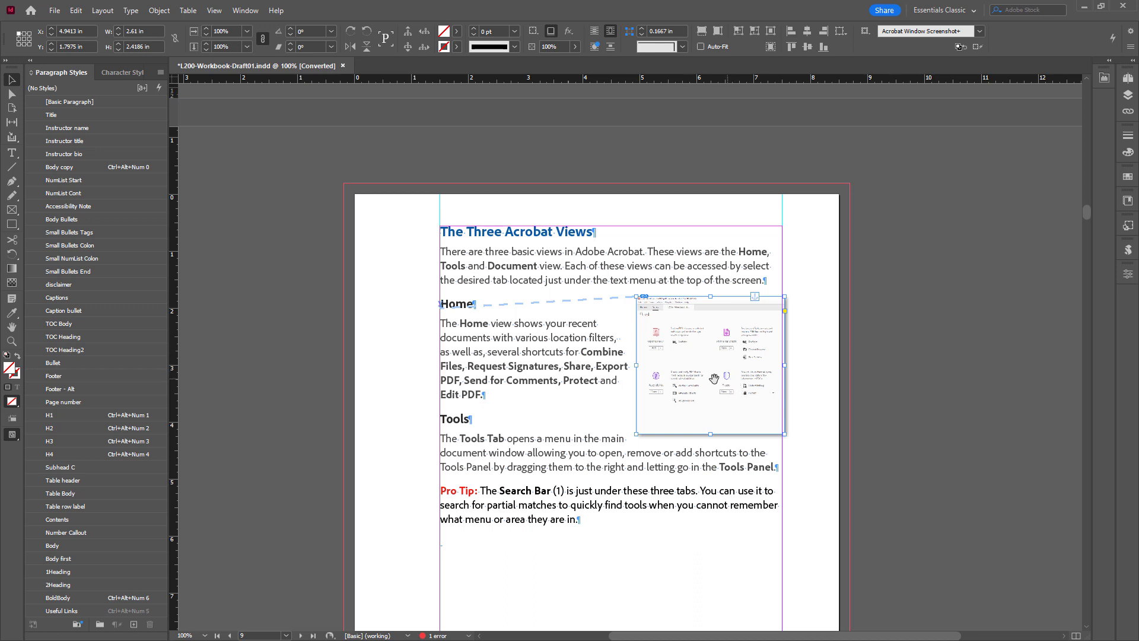
{"action": "right_click", "coordinate": [679, 350]}
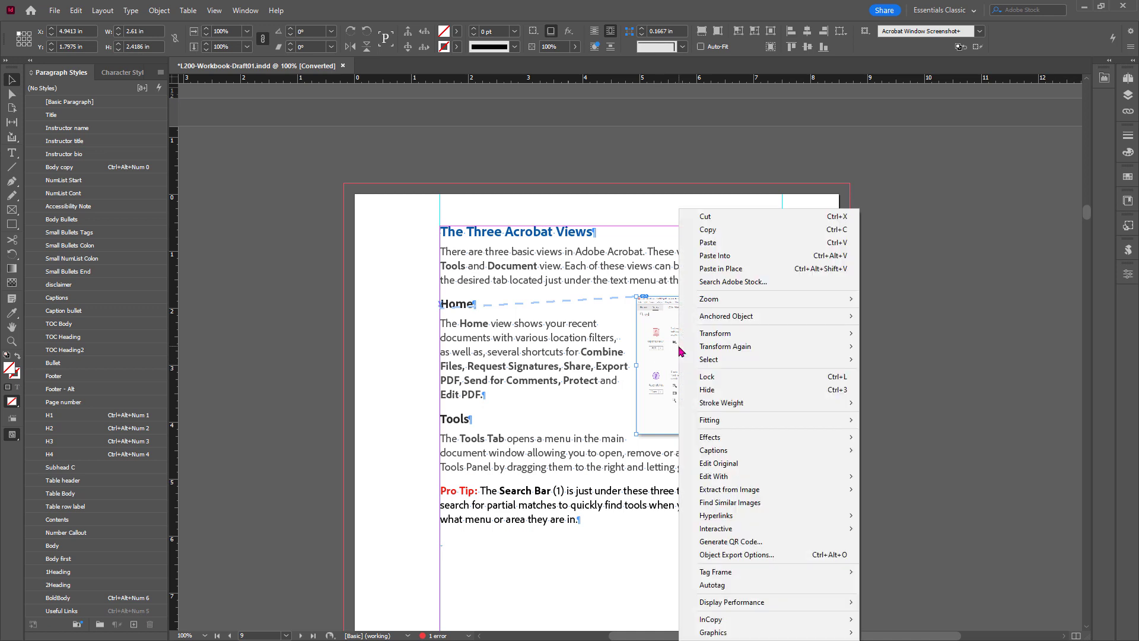
{"action": "mouse_move", "coordinate": [706, 328]}
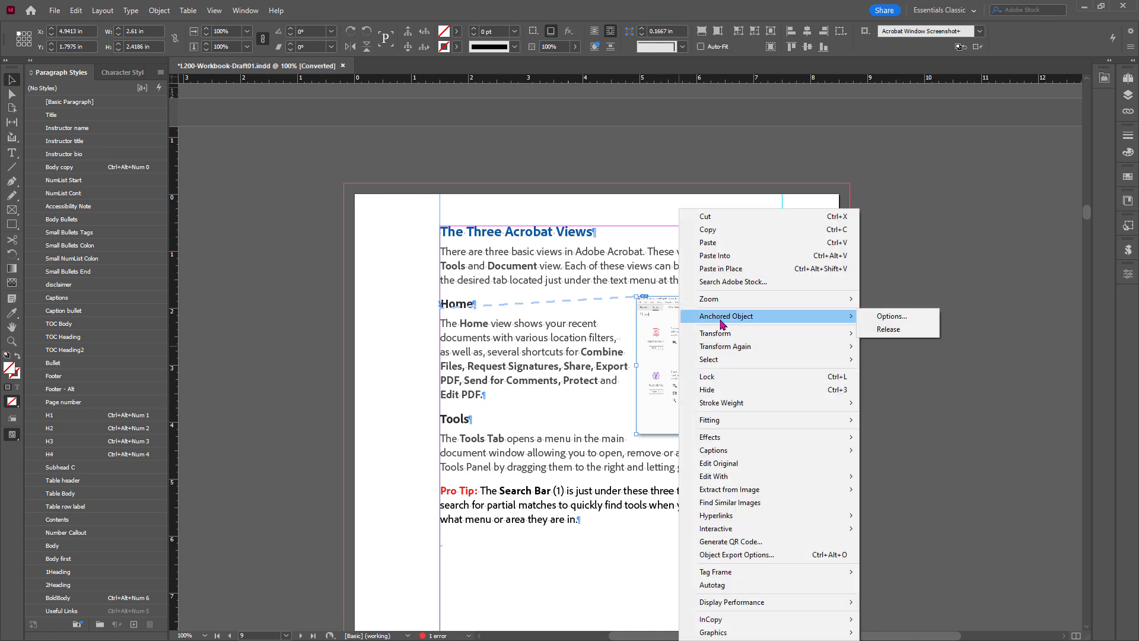
{"action": "left_click", "coordinate": [899, 295]}
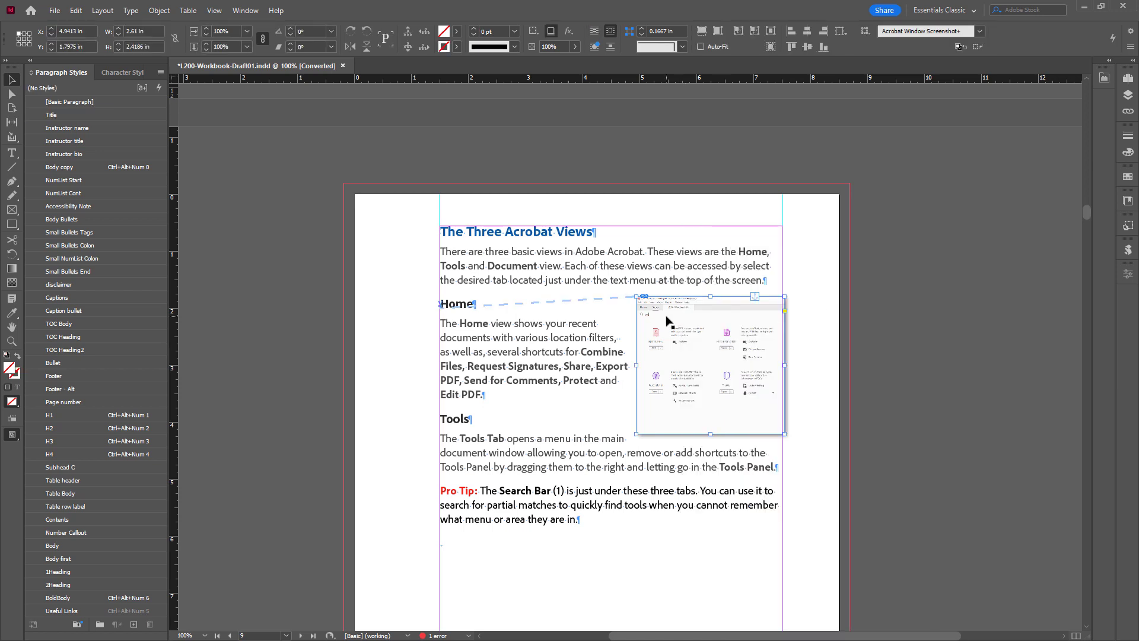
Step: Cut the screenshot and paste it into the text directly before the Home heading
{"action": "key", "text": "Delete"}
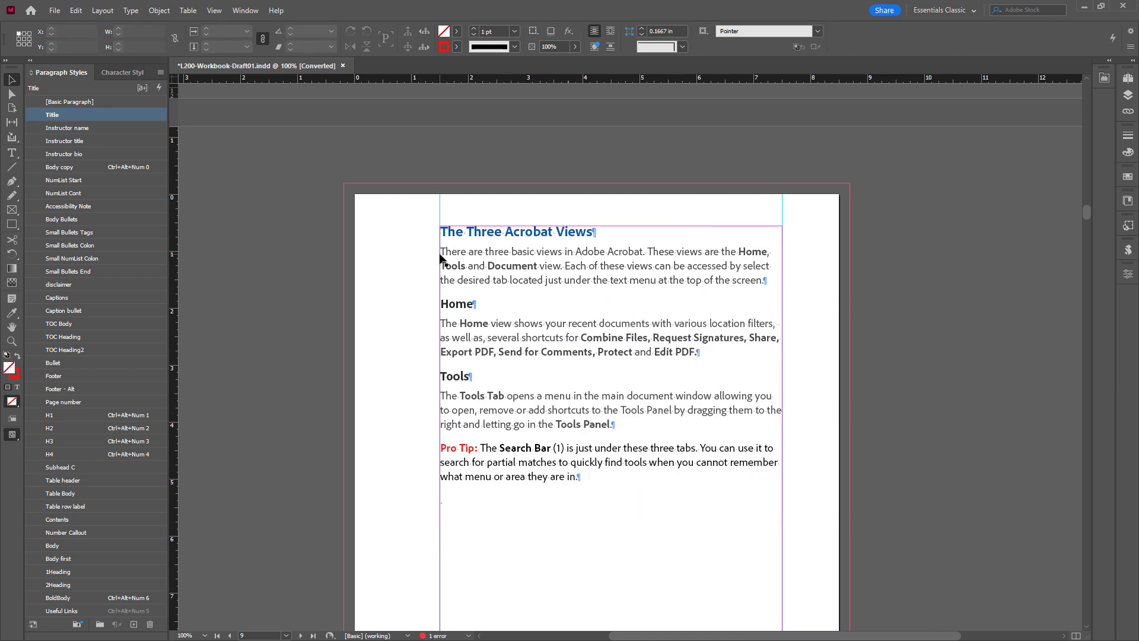
{"action": "left_click", "coordinate": [438, 255]}
{"action": "double_click", "coordinate": [441, 304]}
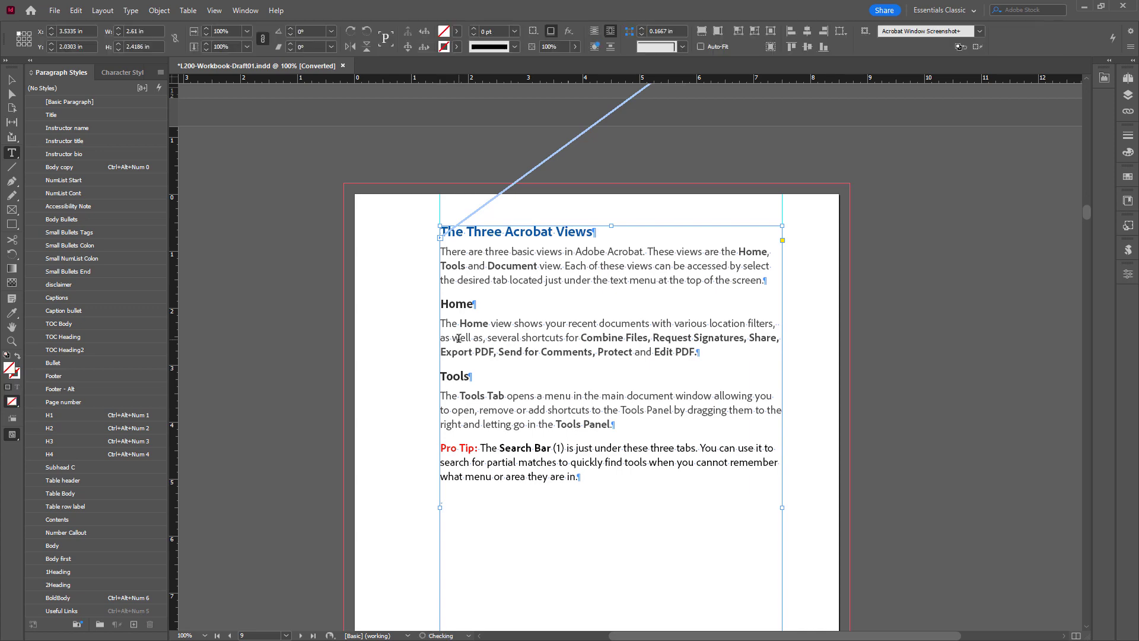
{"action": "key", "text": "ctrl+v"}
{"action": "key", "text": "Escape"}
Step: Set the screenshot's anchored position to Inline and shift it within the Home line to a Y offset of about -2.12 in
{"action": "right_click", "coordinate": [476, 318]}
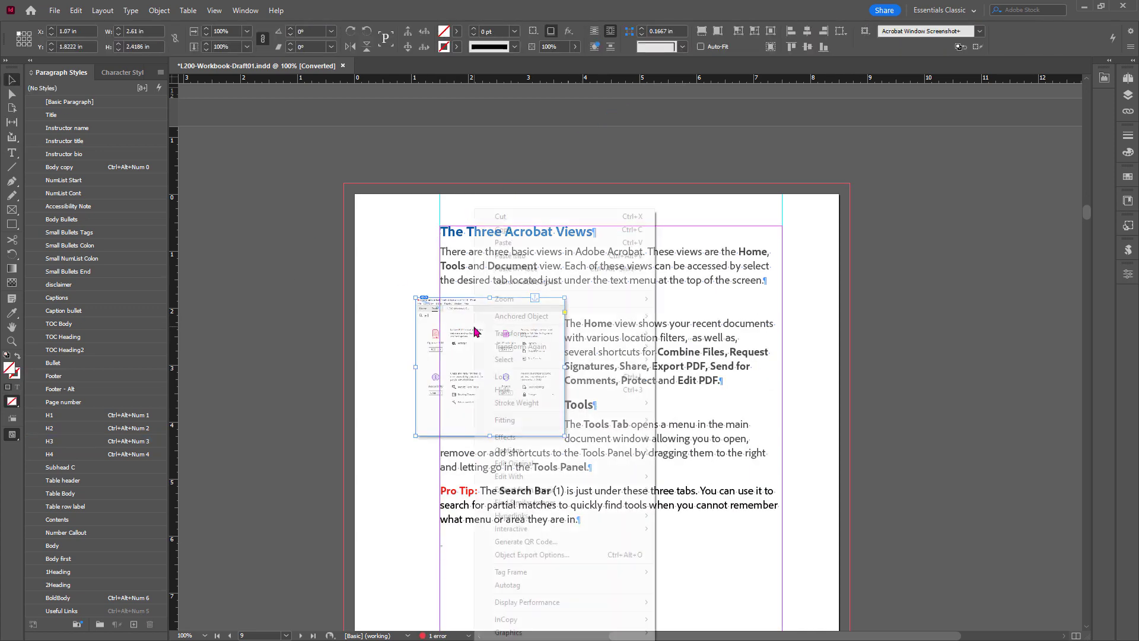
{"action": "mouse_move", "coordinate": [541, 322]}
{"action": "left_click", "coordinate": [687, 316]}
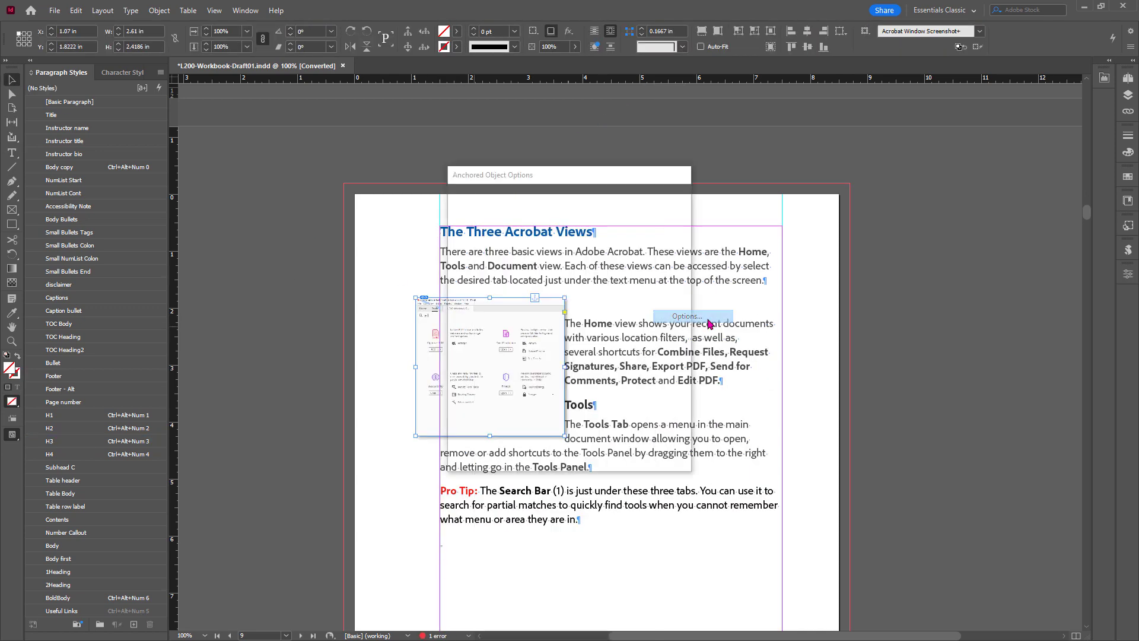
{"action": "left_click", "coordinate": [504, 201]}
{"action": "left_click", "coordinate": [522, 212]}
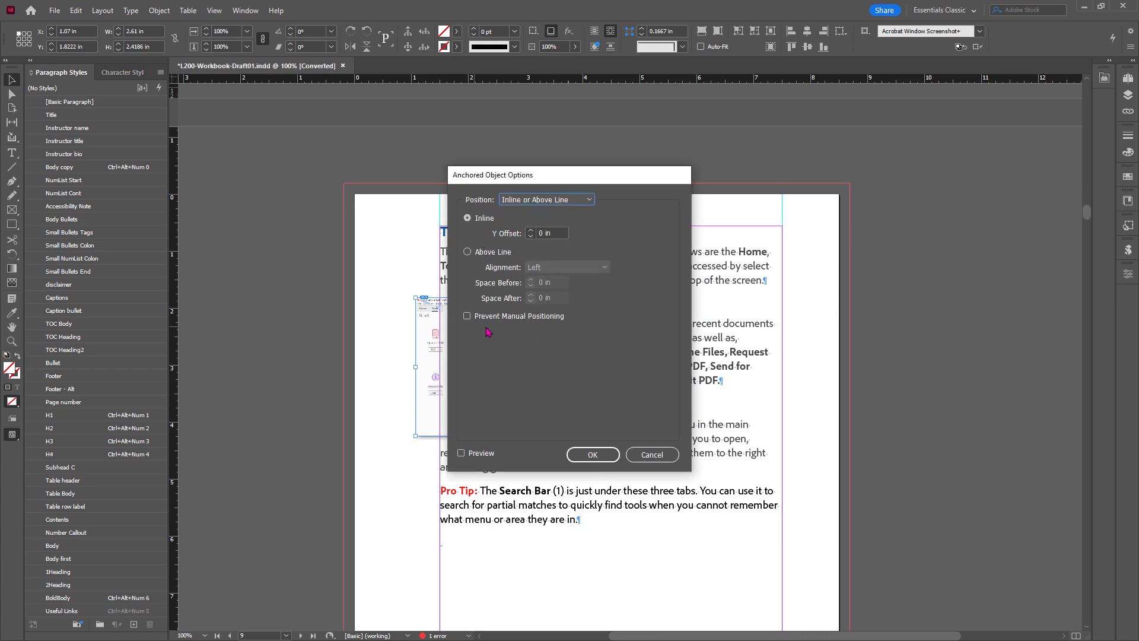
{"action": "left_click", "coordinate": [595, 456]}
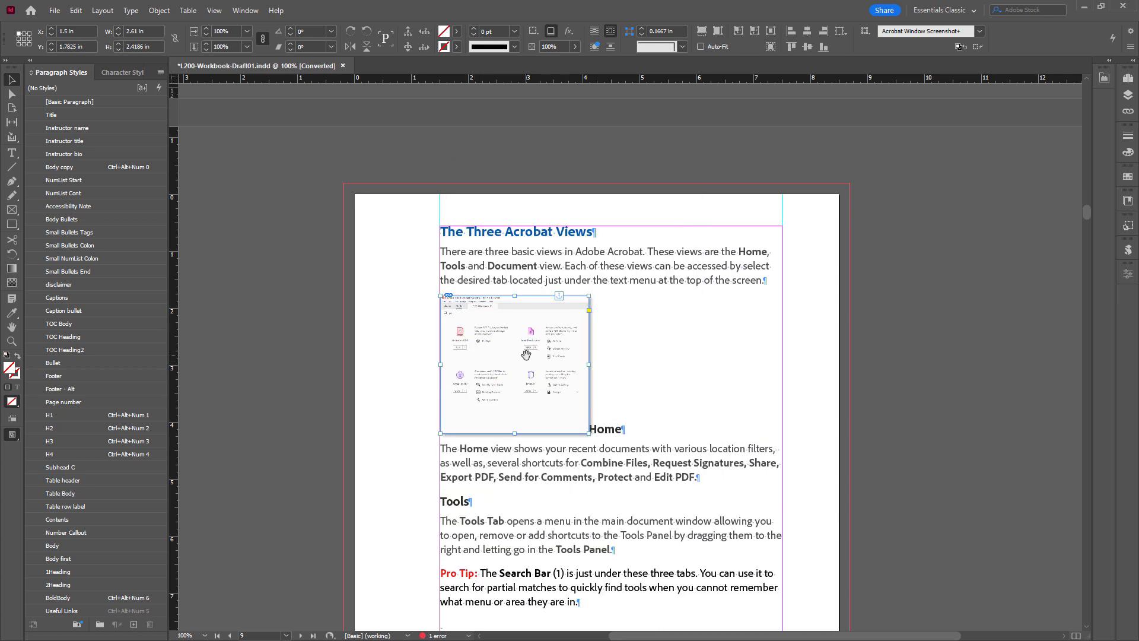
{"action": "double_click", "coordinate": [569, 365]}
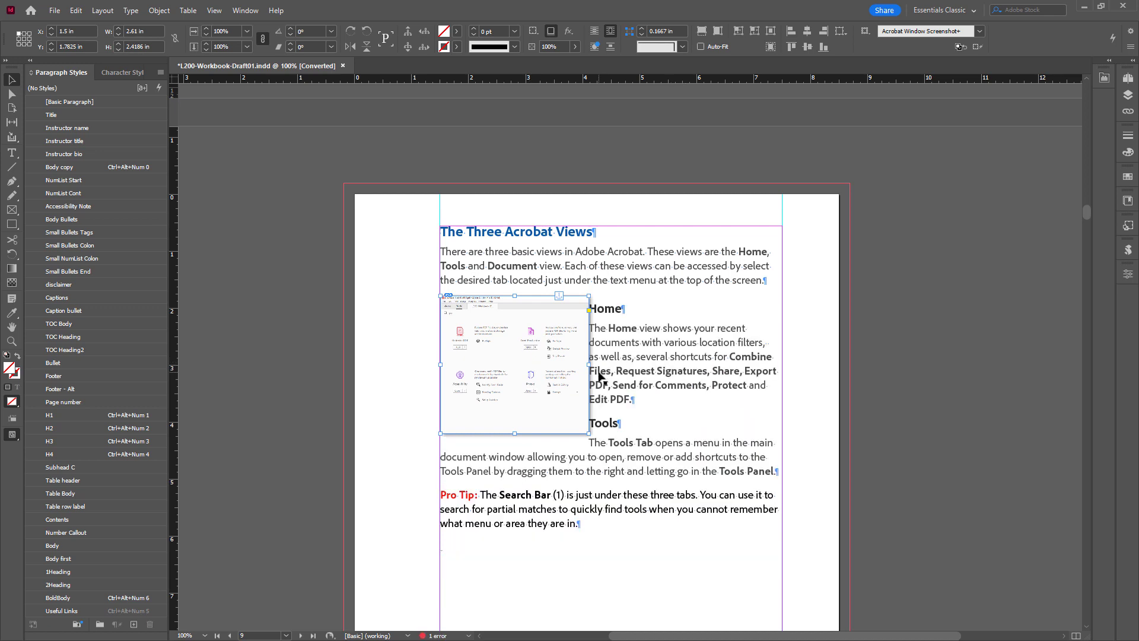
Step: Set the screenshot's anchored position to Custom and disable Keep within Top/Bottom Column Boundaries
{"action": "right_click", "coordinate": [556, 359]}
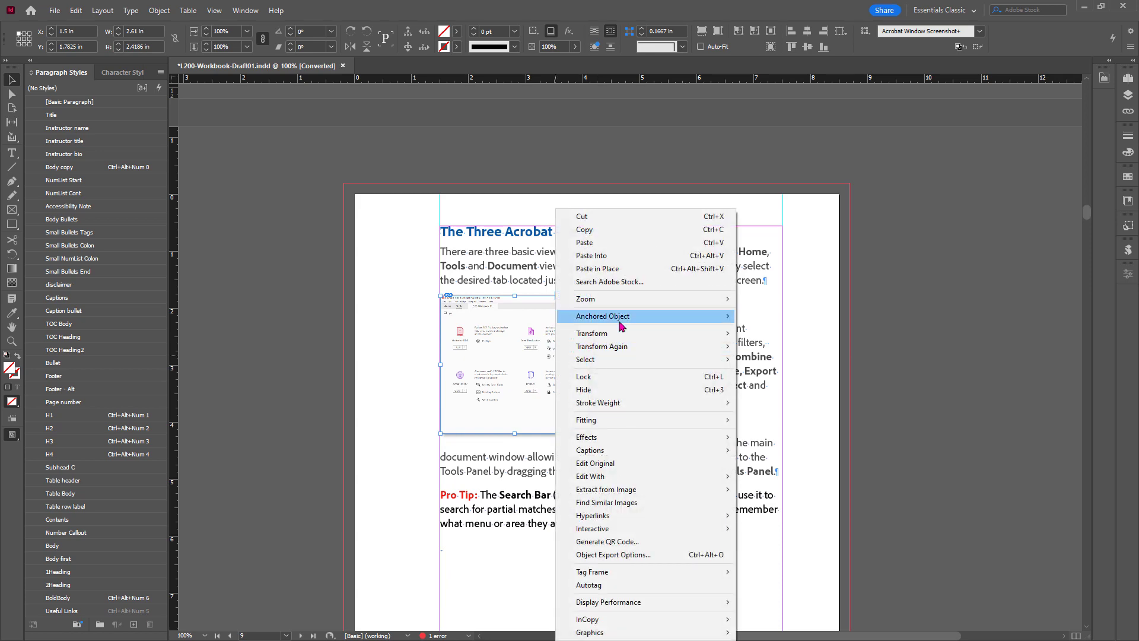
{"action": "mouse_move", "coordinate": [563, 316]}
{"action": "right_click", "coordinate": [504, 348]}
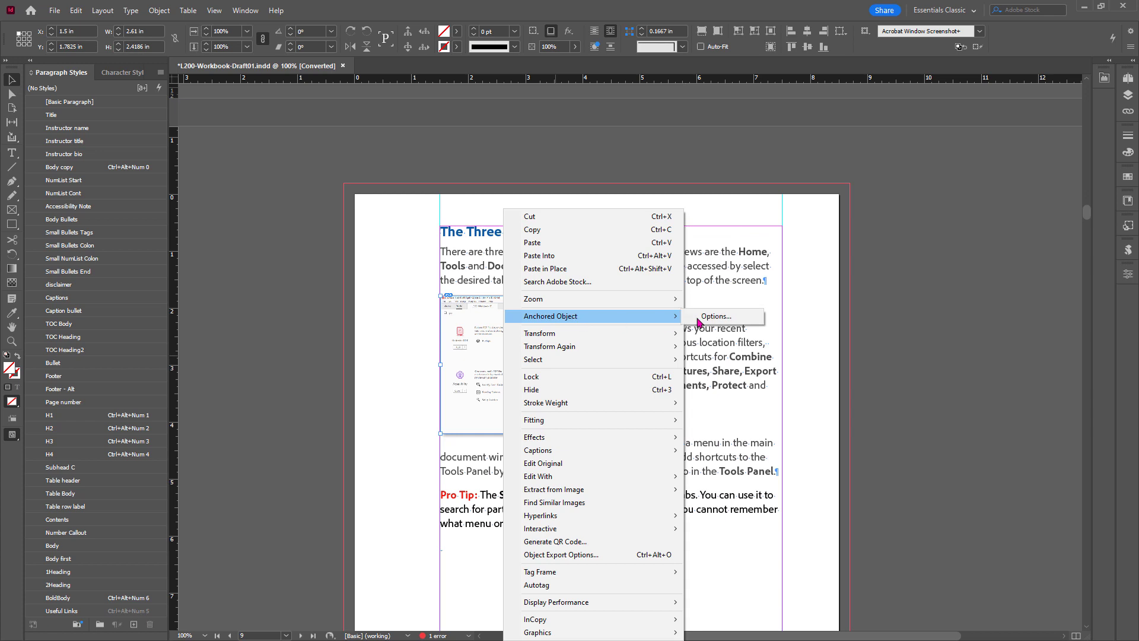
{"action": "left_click", "coordinate": [724, 320]}
{"action": "left_click", "coordinate": [513, 201]}
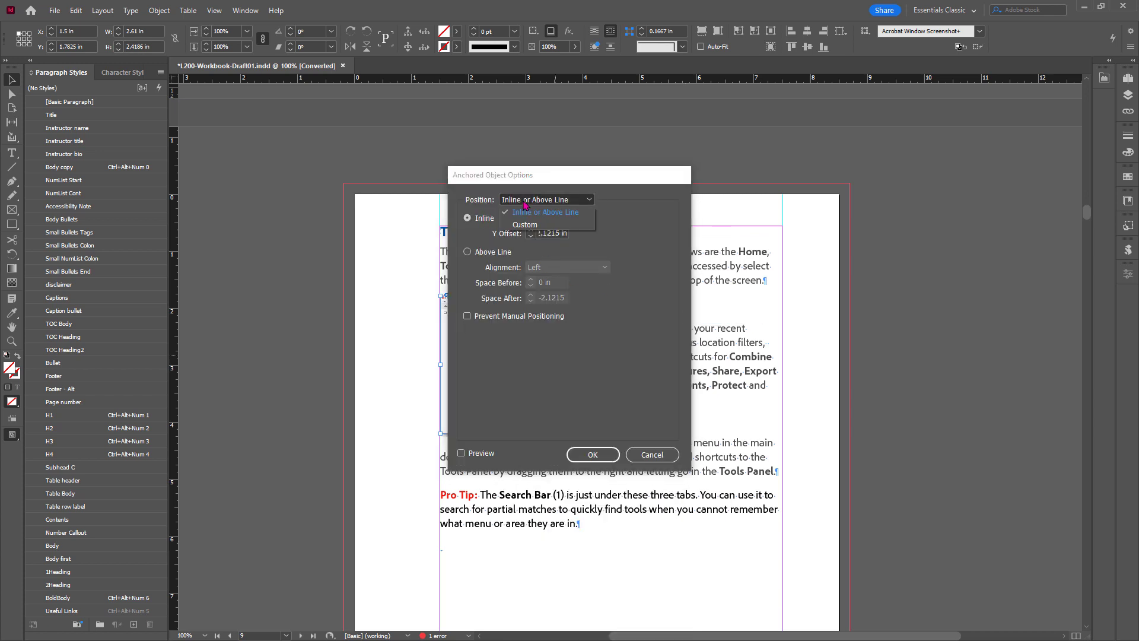
{"action": "left_click", "coordinate": [525, 224]}
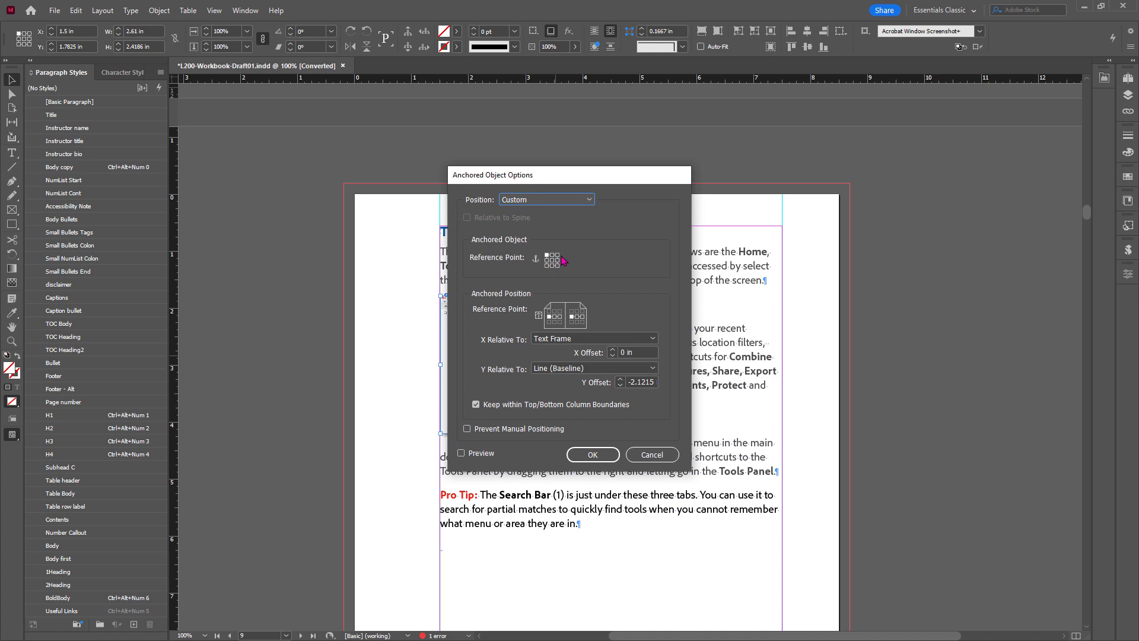
{"action": "left_click", "coordinate": [484, 408]}
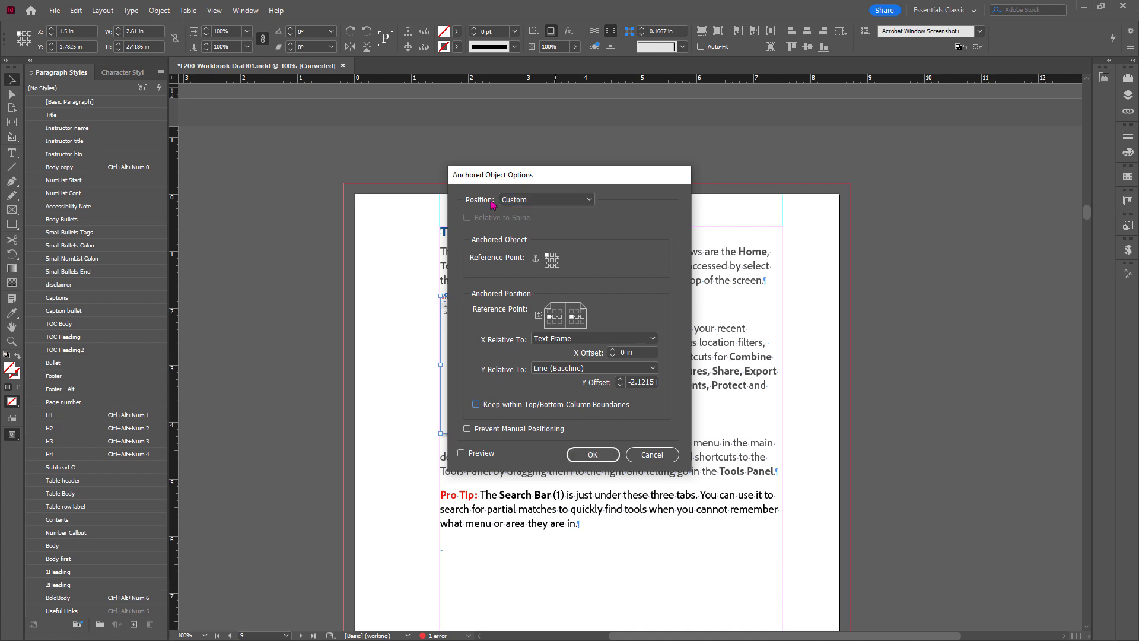
{"action": "left_click", "coordinate": [591, 455]}
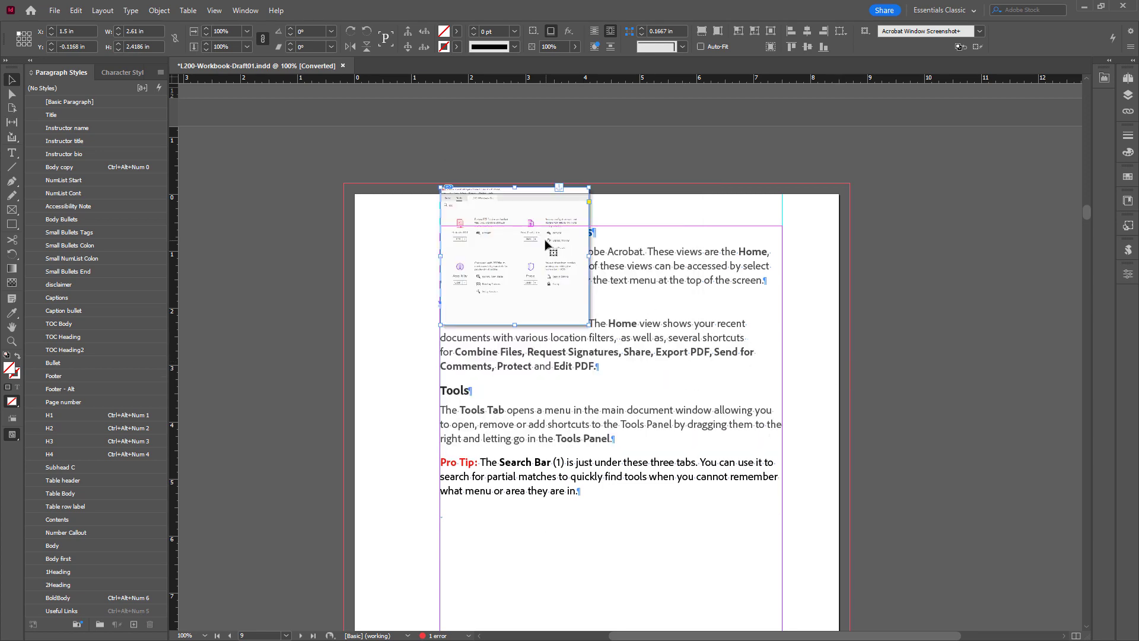
Step: Move the screenshot beside the Home text, flush with the right margin at about X 4.89 in, Y 1.71 in
{"action": "left_click_drag", "start_coordinate": [546, 243], "coordinate": [732, 372]}
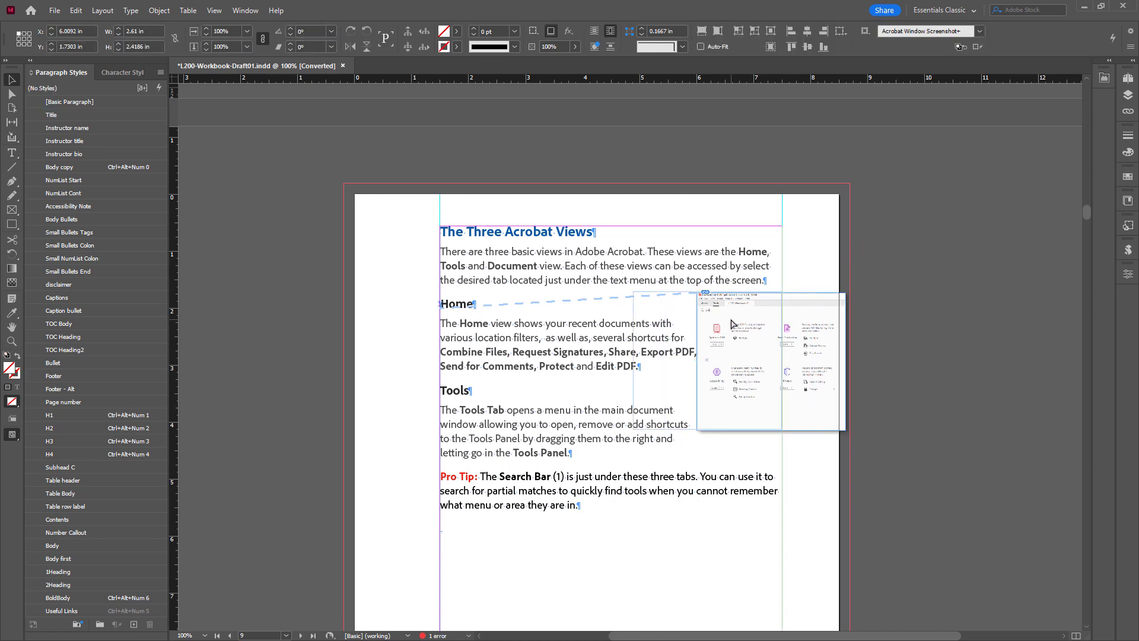
{"action": "key", "text": "ctrl+z"}
{"action": "left_click", "coordinate": [866, 343]}
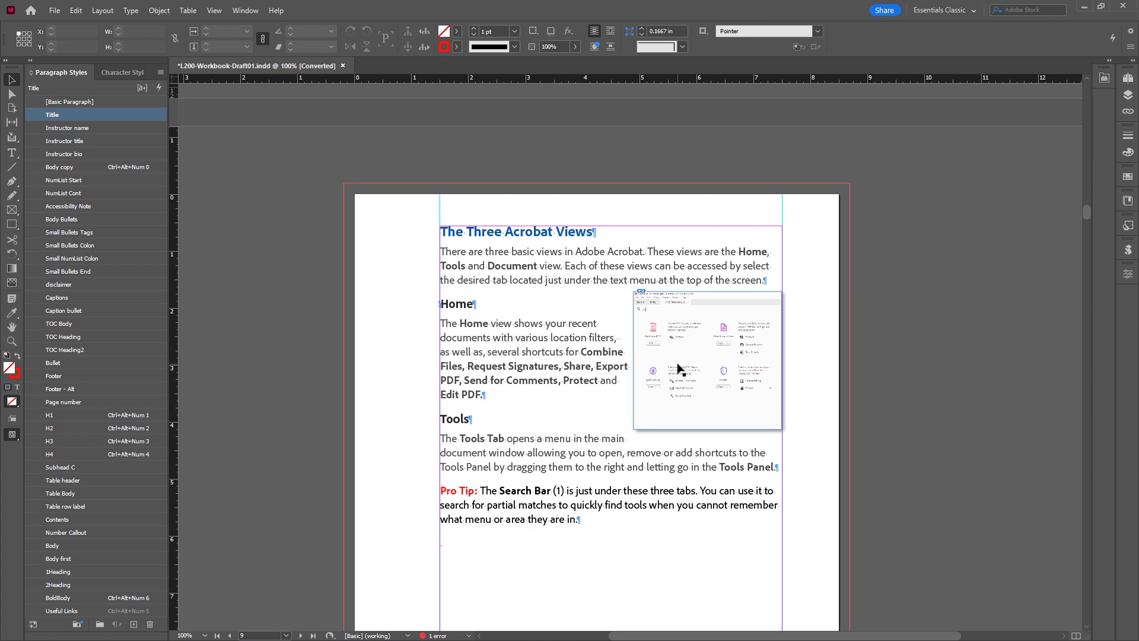
Step: Review the repositioned screenshot's anchor link and its Anchored Object Options
{"action": "left_click", "coordinate": [642, 322]}
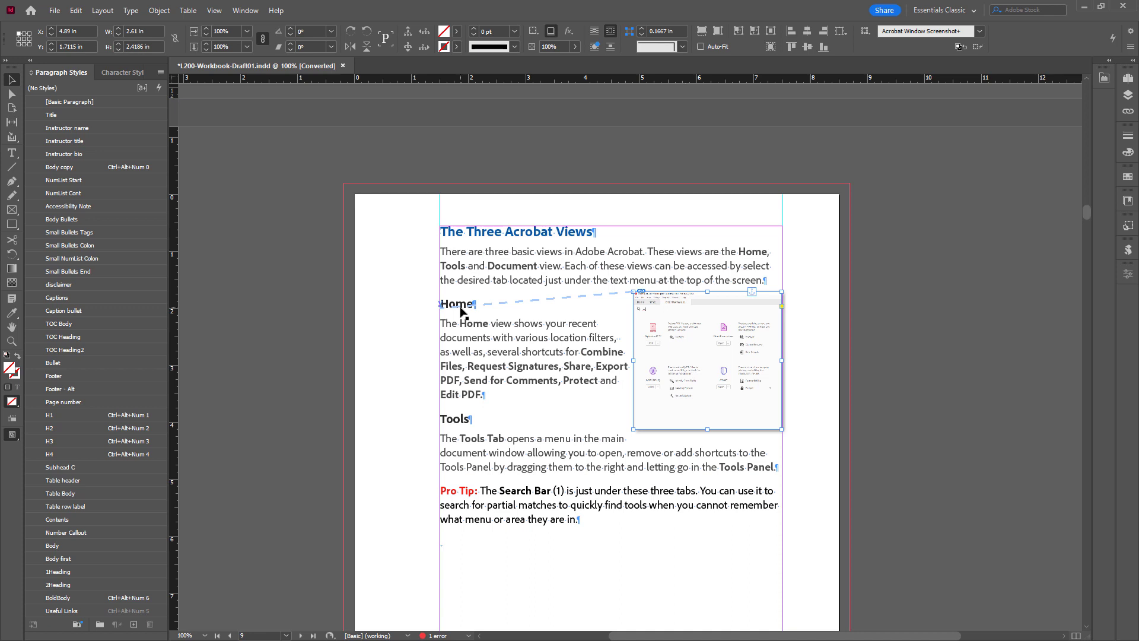
{"action": "right_click", "coordinate": [657, 326]}
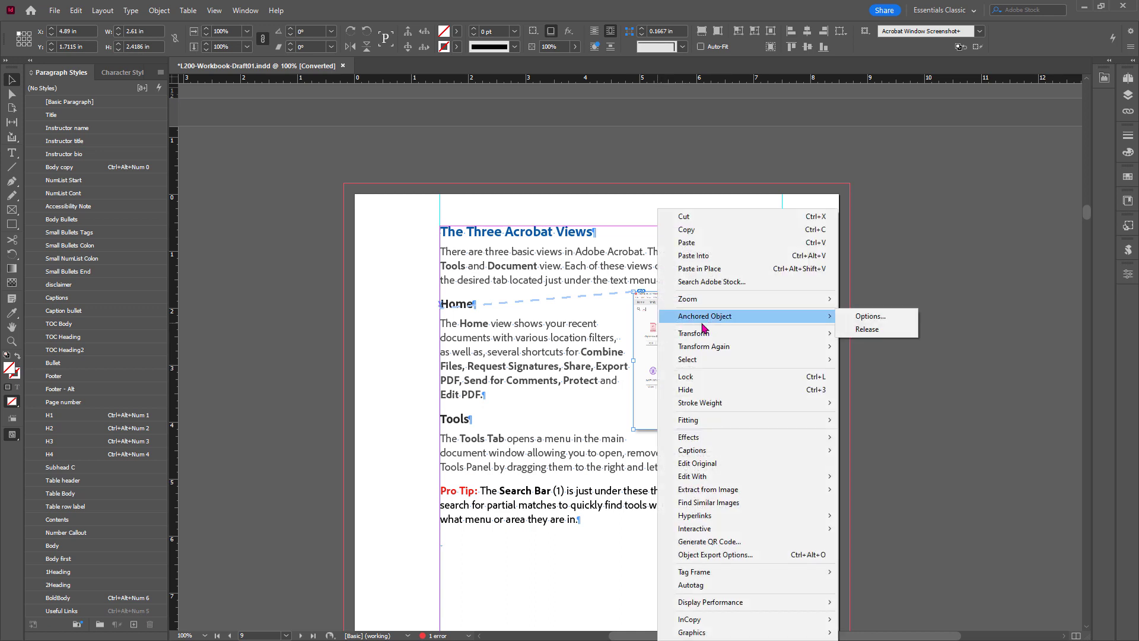
{"action": "left_click", "coordinate": [643, 321]}
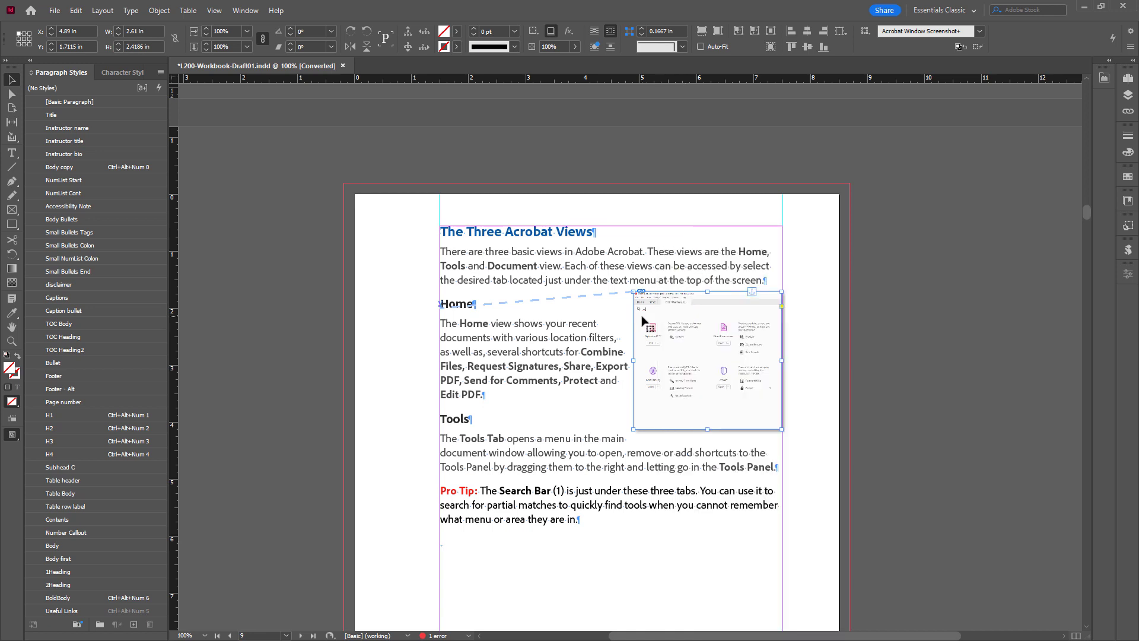
{"action": "right_click", "coordinate": [642, 321]}
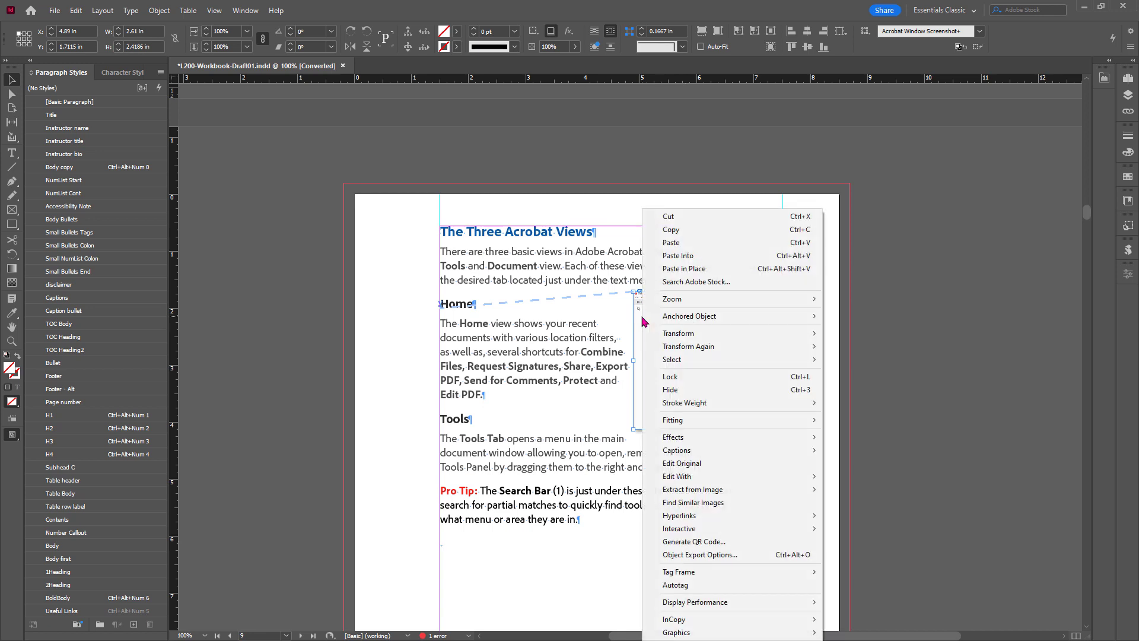
{"action": "mouse_move", "coordinate": [795, 316]}
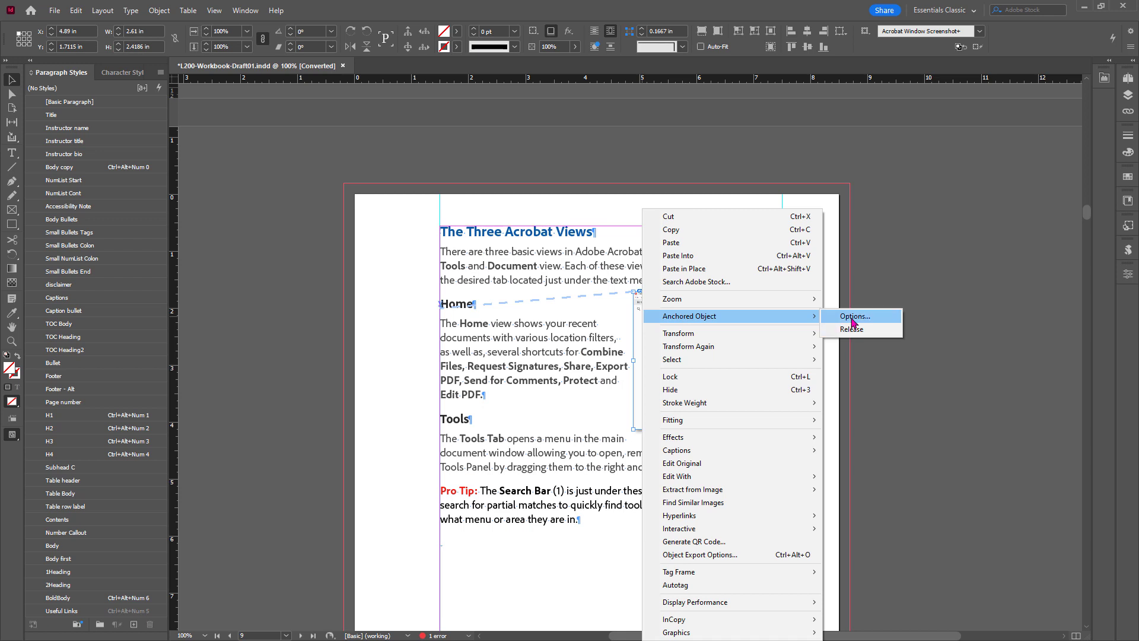
{"action": "left_click", "coordinate": [854, 316]}
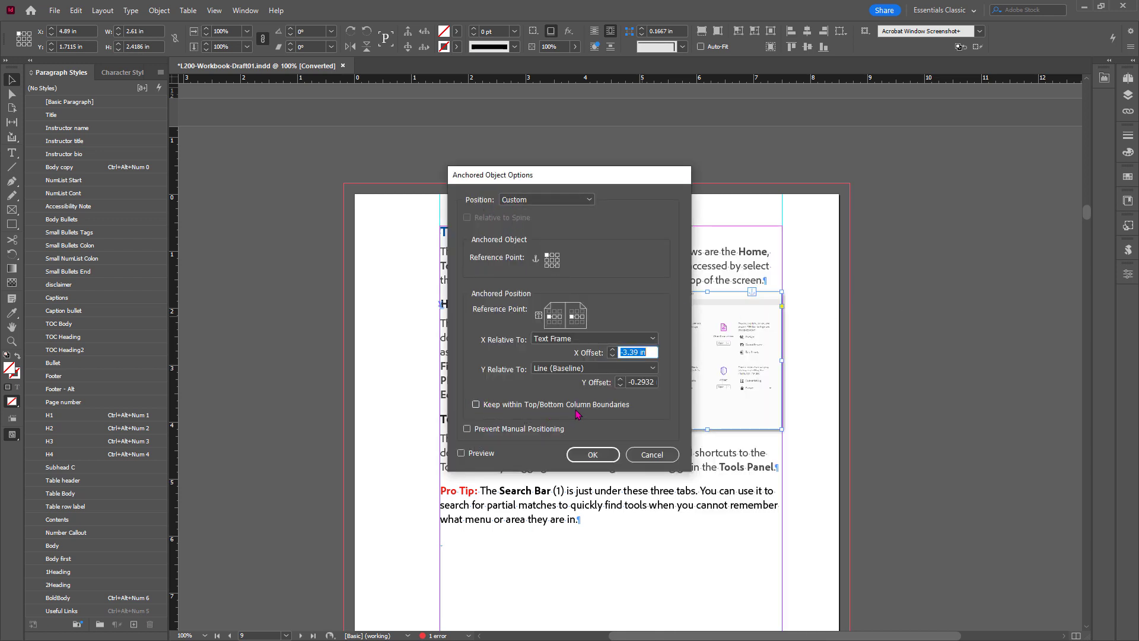
{"action": "left_click", "coordinate": [593, 455]}
Step: Try moving the anchored screenshot left toward the Home text, and undo the move
{"action": "left_click_drag", "start_coordinate": [677, 334], "coordinate": [639, 337]}
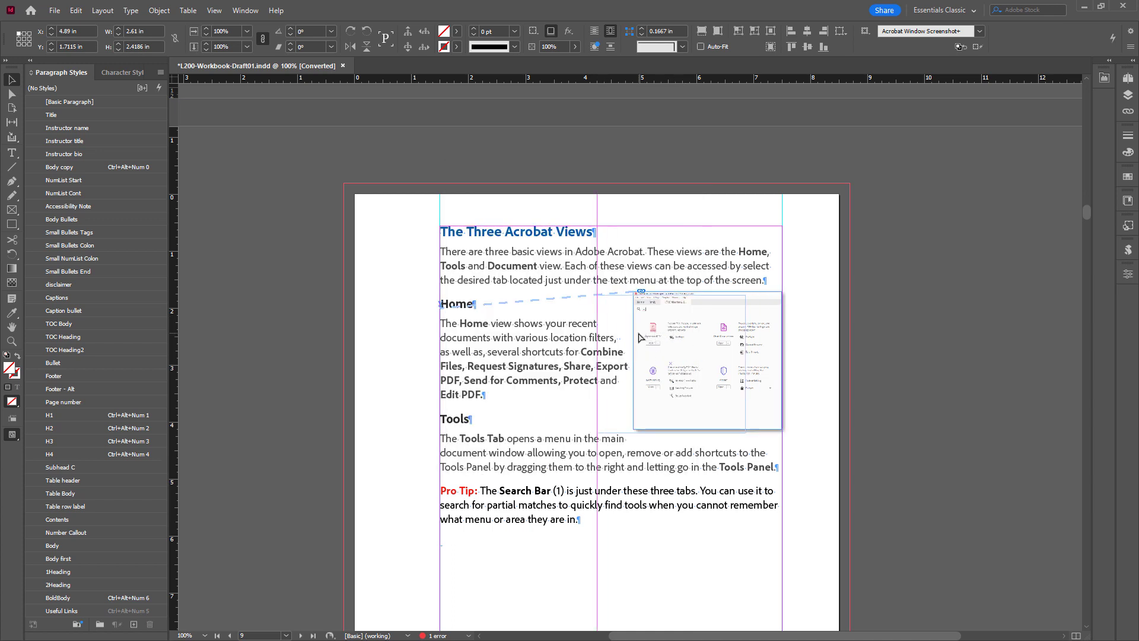
{"action": "key", "text": "ctrl+z"}
Step: Insert five empty paragraphs between the introductory paragraph and the Home heading
{"action": "left_click", "coordinate": [469, 281]}
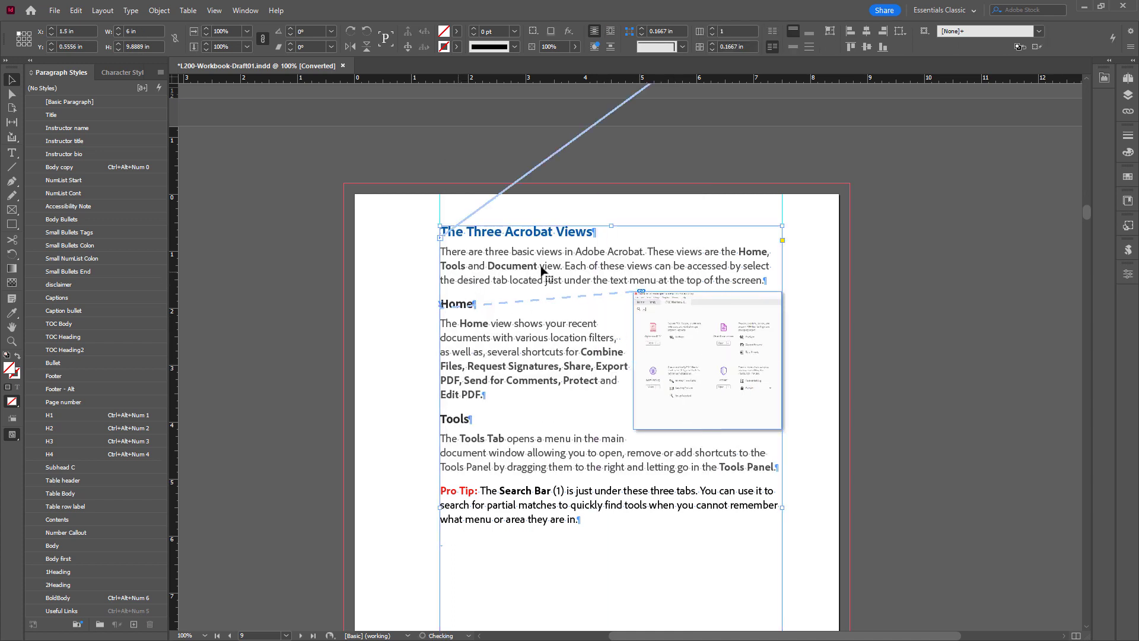
{"action": "double_click", "coordinate": [770, 278]}
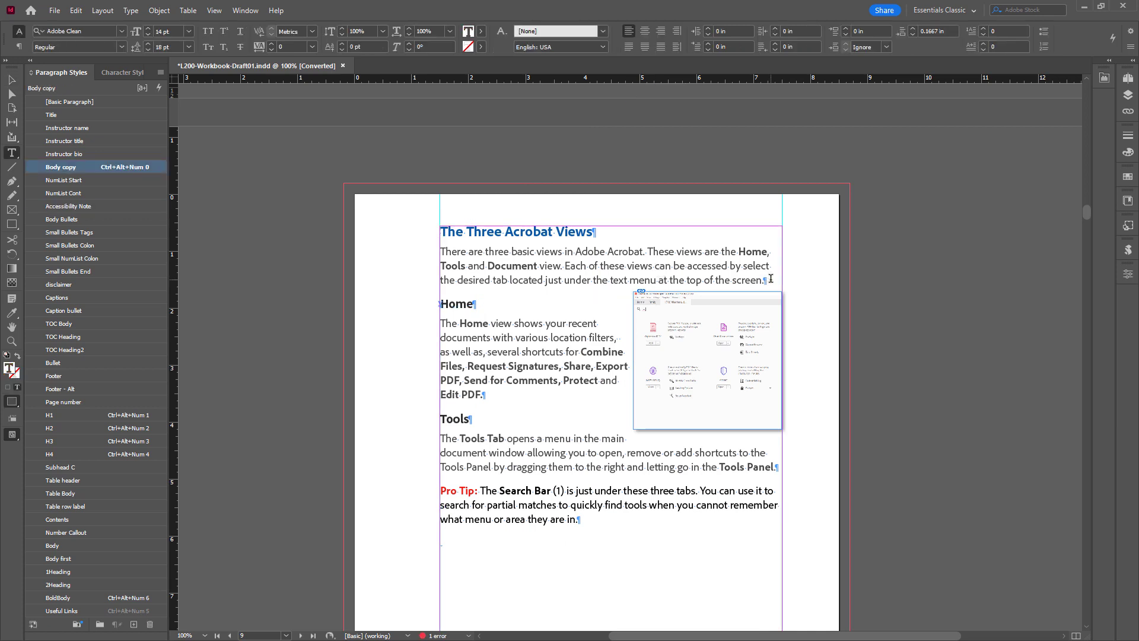
{"action": "key", "text": "Return"}
{"action": "key", "text": "Return"}
{"action": "key", "text": "Return"}
{"action": "key", "text": "Return"}
{"action": "key", "text": "Return"}
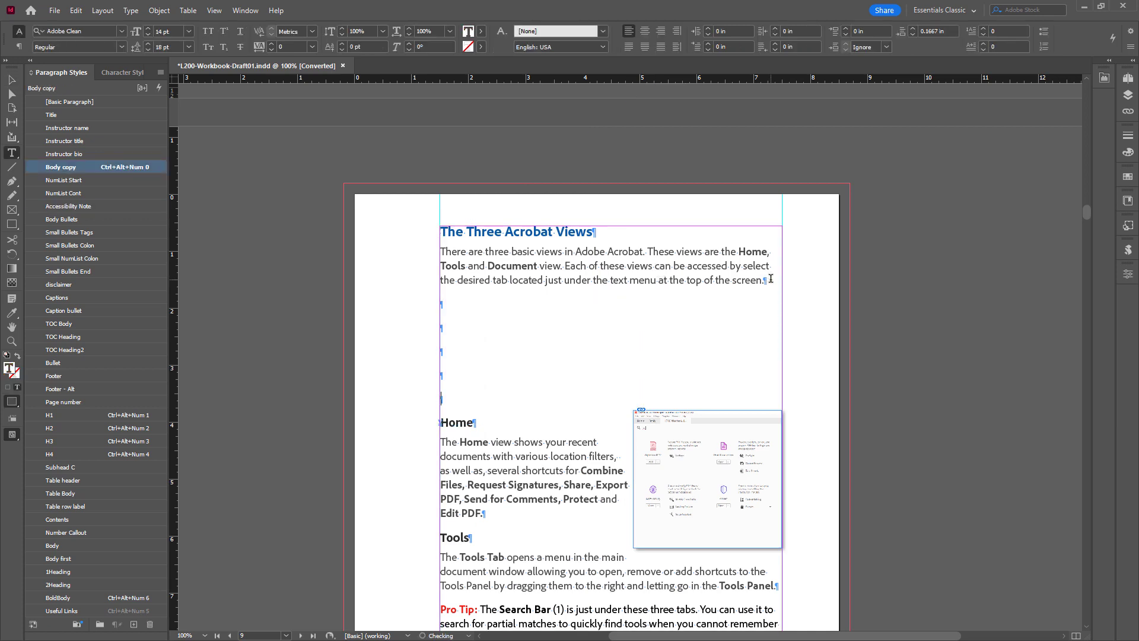
Step: Remove the five empty paragraphs above the Home heading
{"action": "key", "text": "BackSpace"}
{"action": "key", "text": "BackSpace"}
{"action": "key", "text": "BackSpace"}
{"action": "key", "text": "BackSpace"}
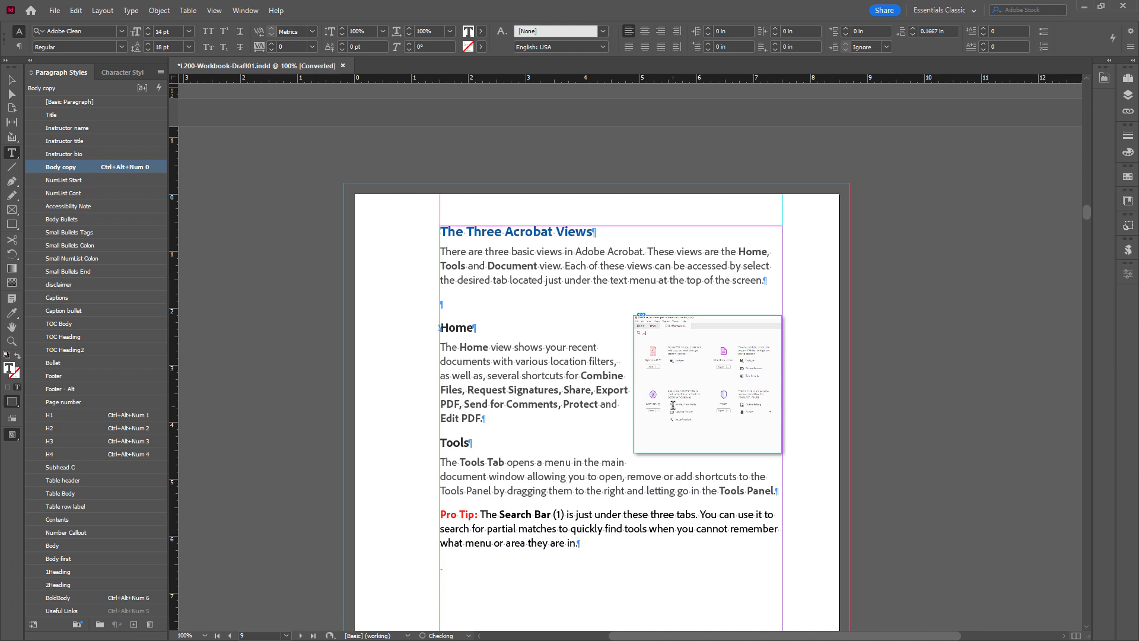
{"action": "key", "text": "BackSpace"}
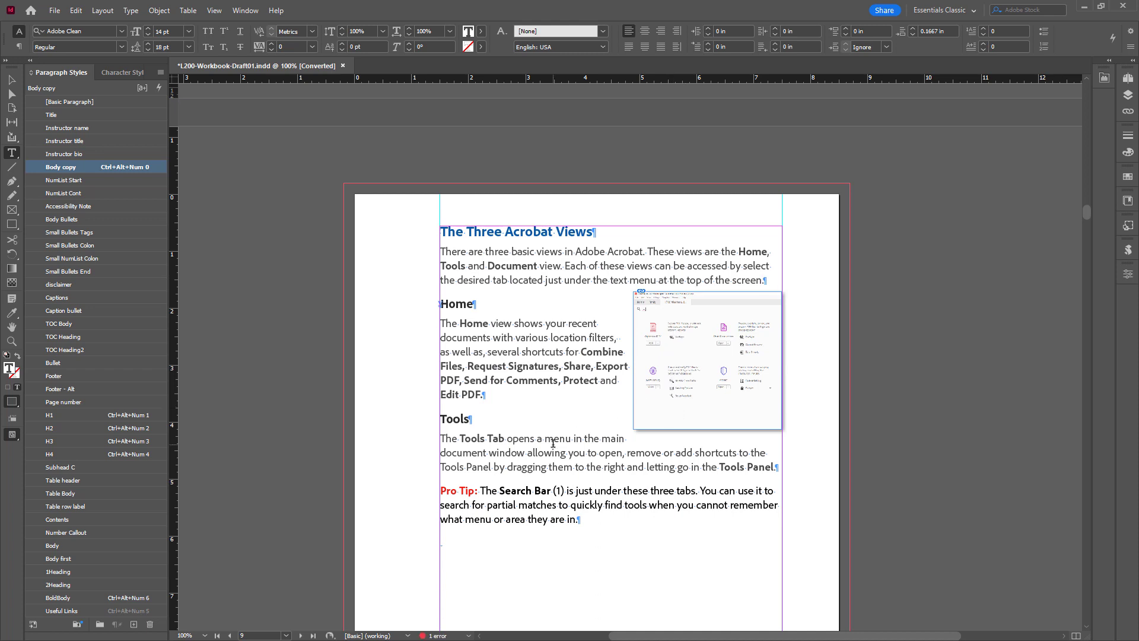